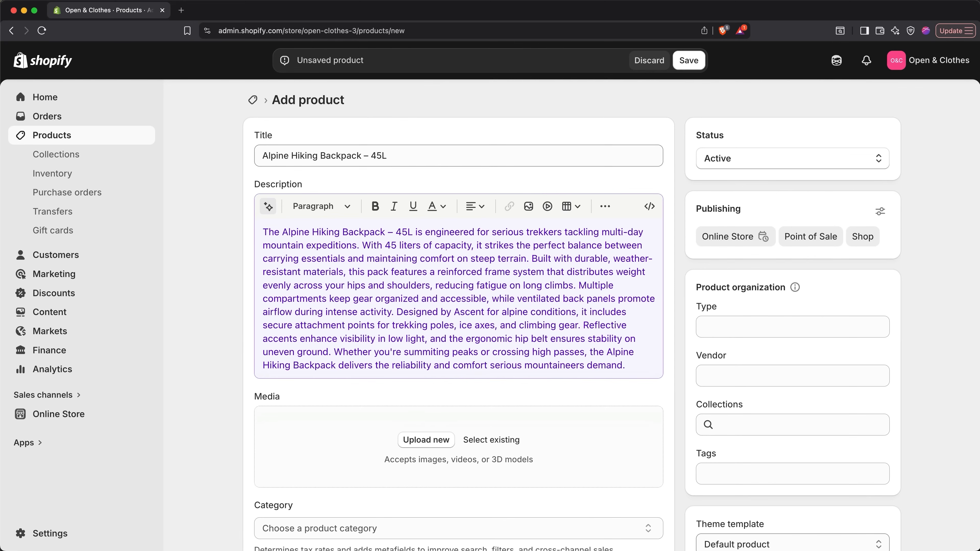
# Keep the generated description and upload all the image files from the Alpike Hiking Backpack - 45L folder as product media.
pyautogui.click(397, 255)
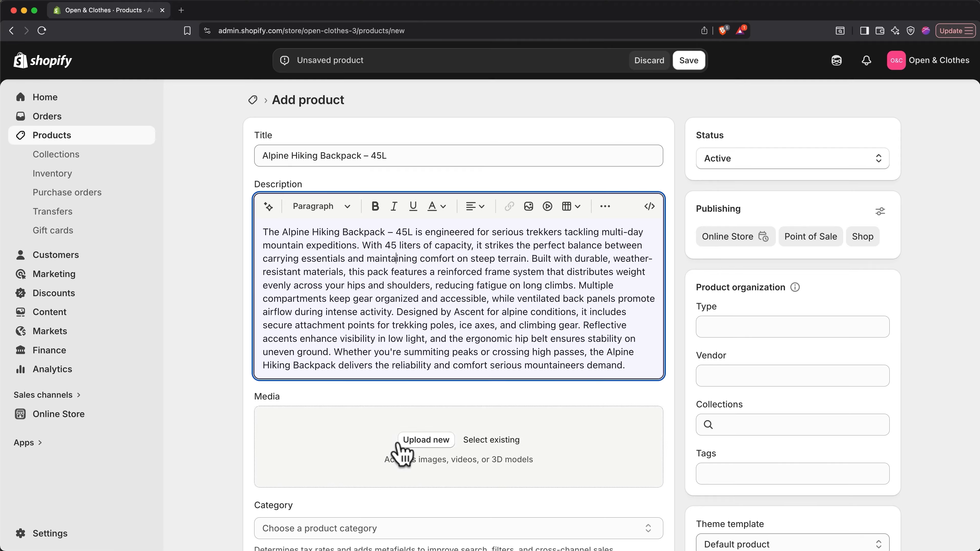
pyautogui.click(412, 444)
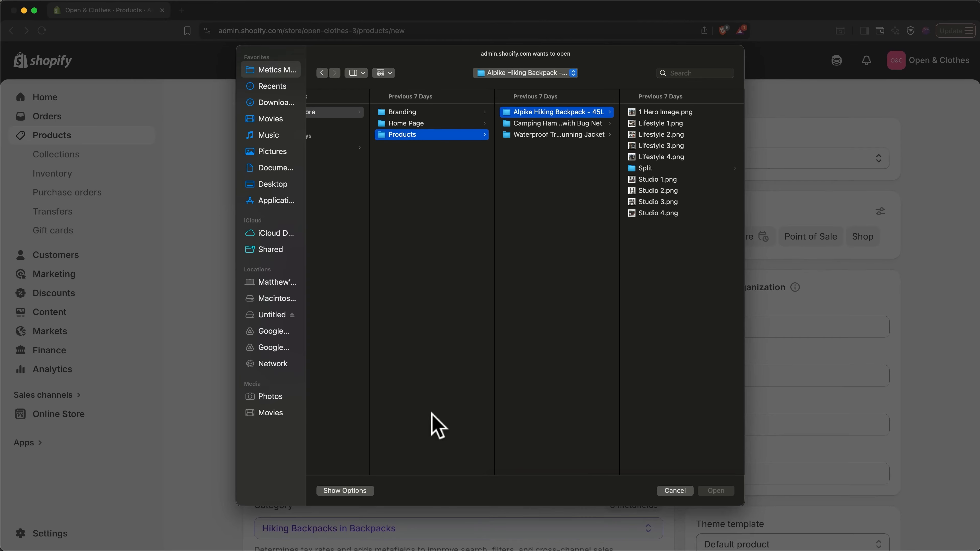
pyautogui.moveTo(679, 313); pyautogui.dragTo(672, 116)
pyautogui.press('Return')
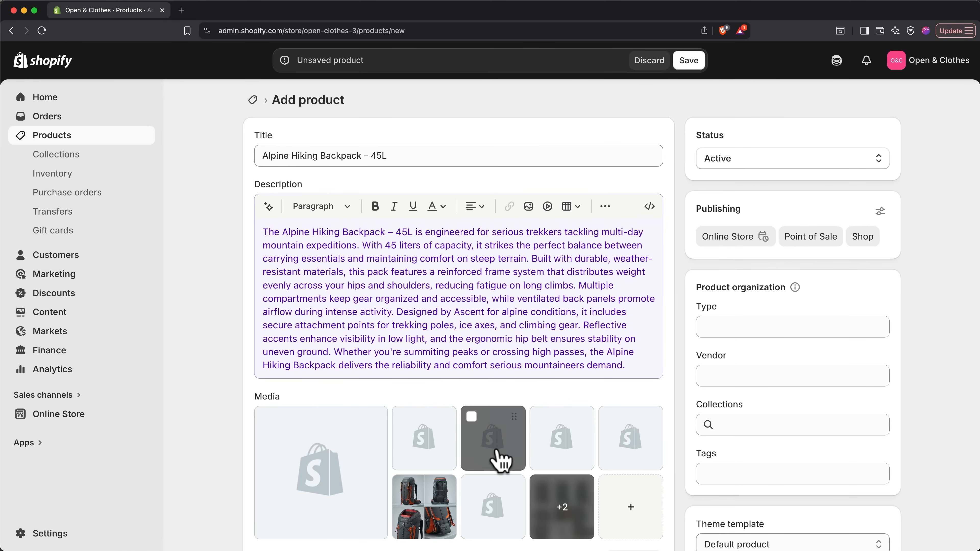
# Set the backpack's price to $89.99 and its compare-at price to $129.99.
pyautogui.scroll(-7, 498, 451)
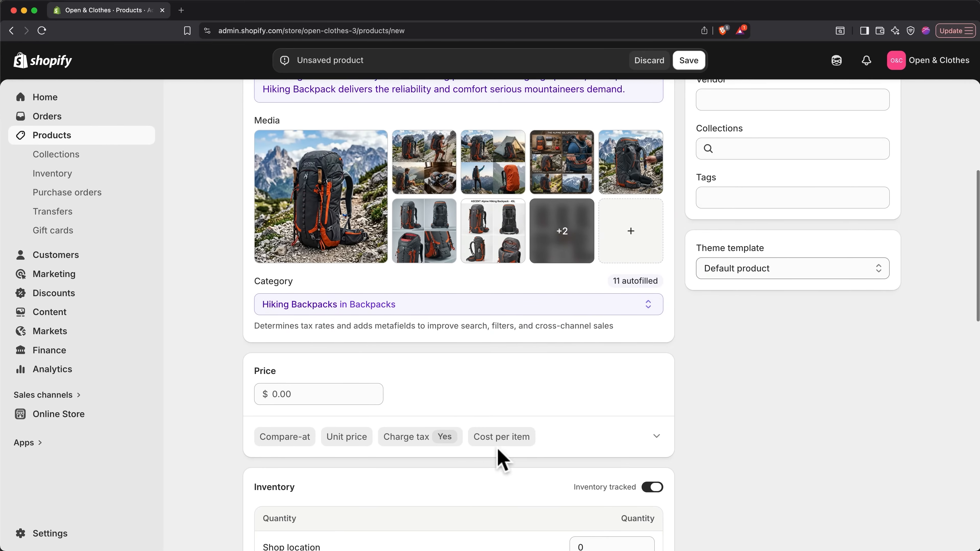
pyautogui.click(355, 395)
pyautogui.write('89.99')
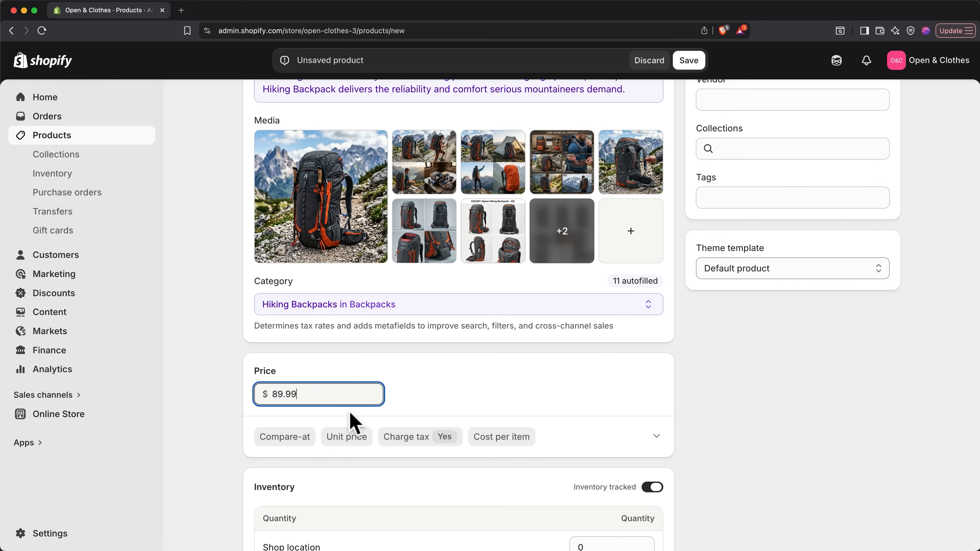
pyautogui.click(300, 440)
pyautogui.scroll(-3, 302, 447)
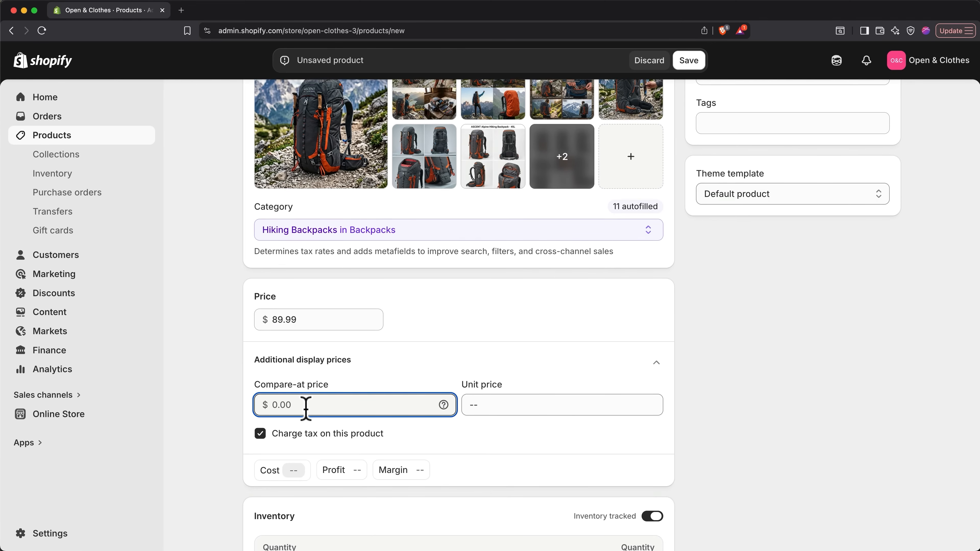
pyautogui.write('129.99')
# Set the inventory quantity at Shop location to 100 and enter the SKU ALP-45L-ORA.
pyautogui.scroll(-6, 424, 451)
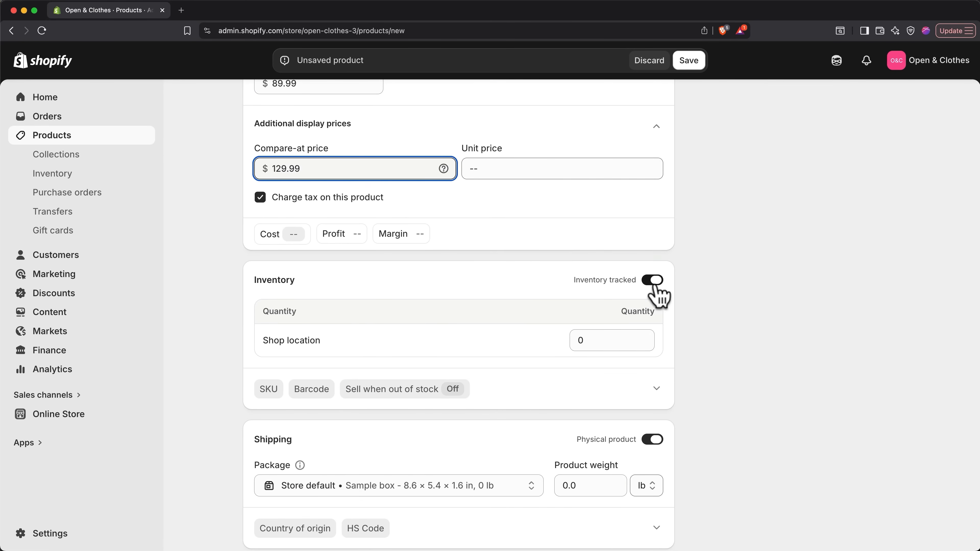
pyautogui.click(619, 335)
pyautogui.write('100')
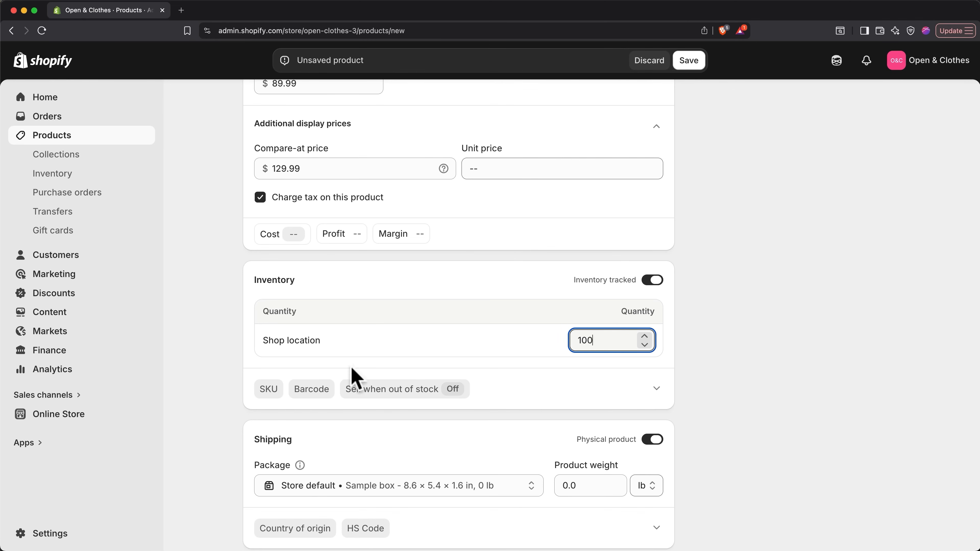
pyautogui.click(274, 390)
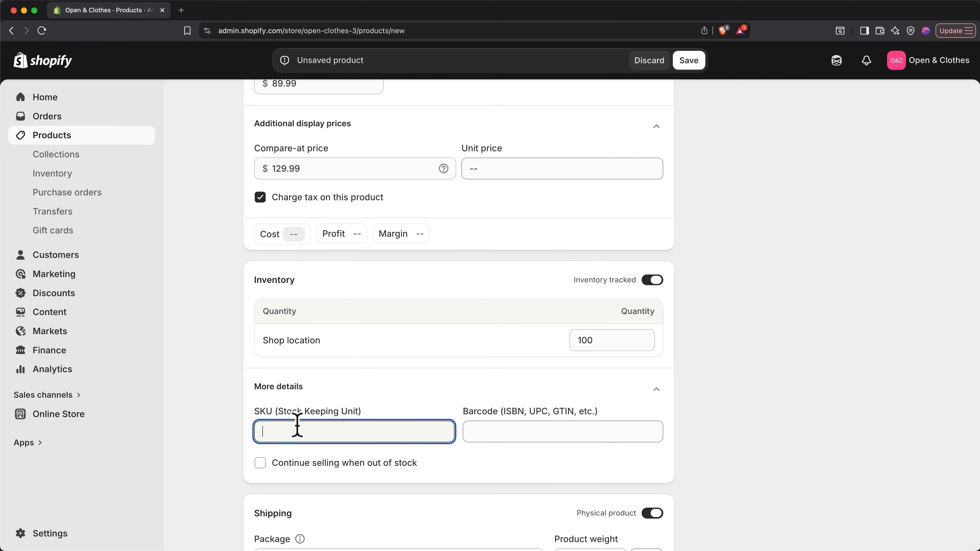
pyautogui.write('ALP-45L-ORA')
# Keep the item as a physical product and define a new custom box package of 23 × 14 × 4 in, weighing 3 lb empty.
pyautogui.scroll(-6, 297, 428)
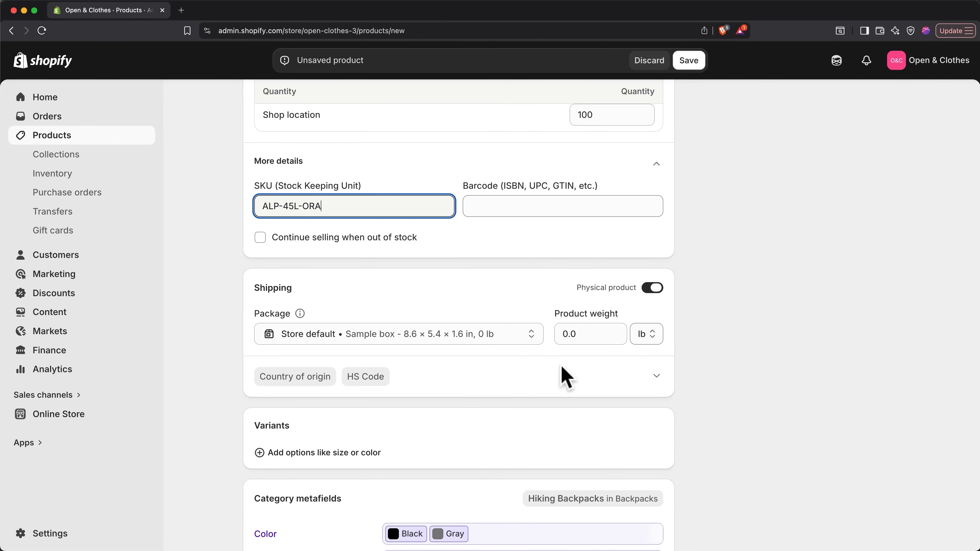
pyautogui.click(654, 288)
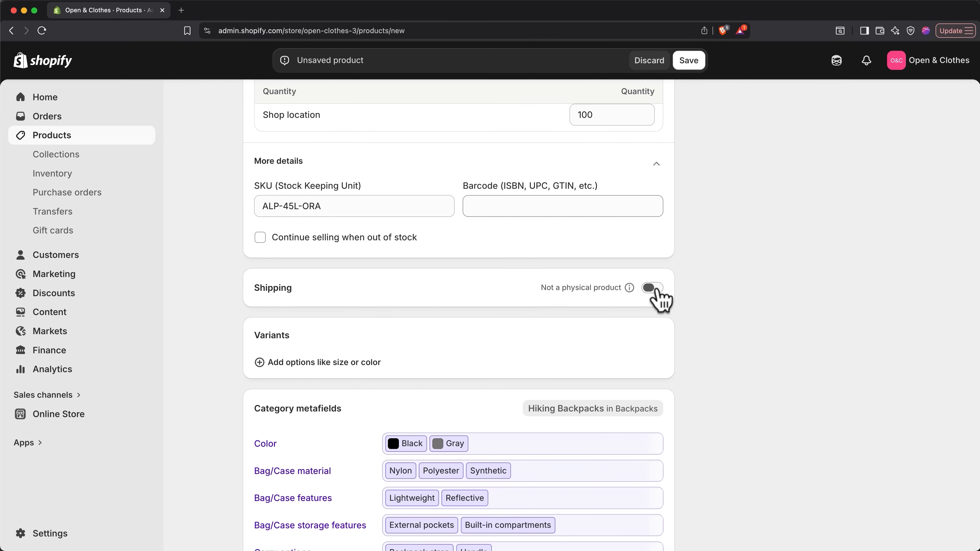
pyautogui.click(655, 289)
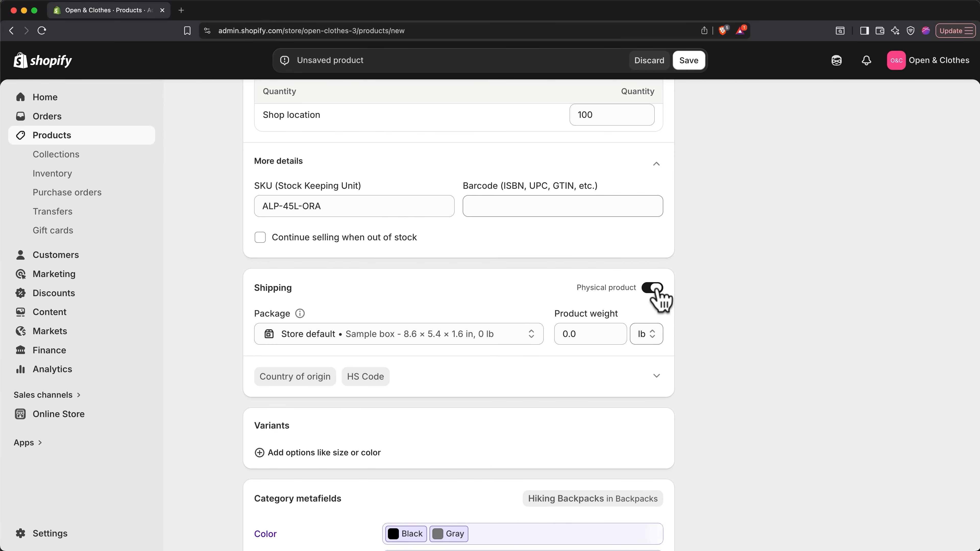
pyautogui.click(498, 335)
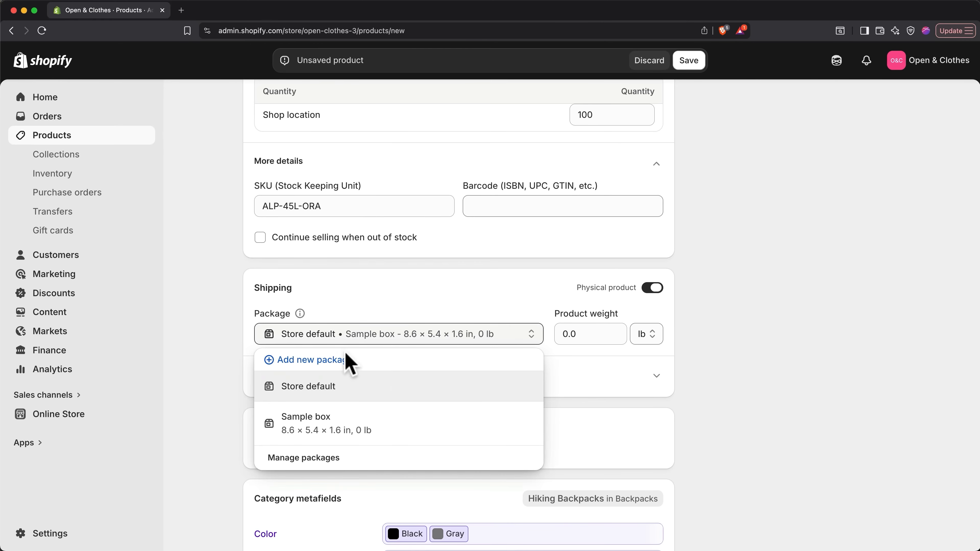
pyautogui.click(344, 361)
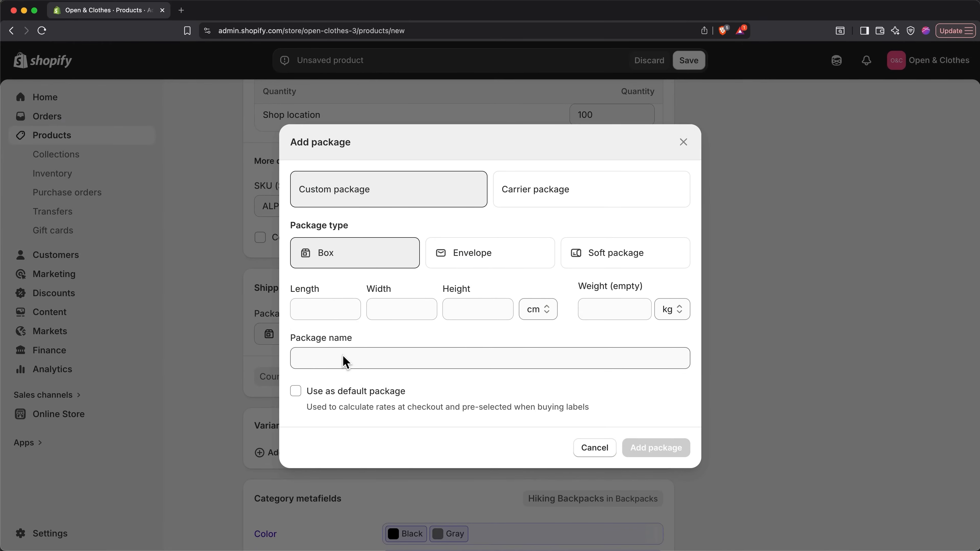
pyautogui.click(336, 311)
pyautogui.write('3')
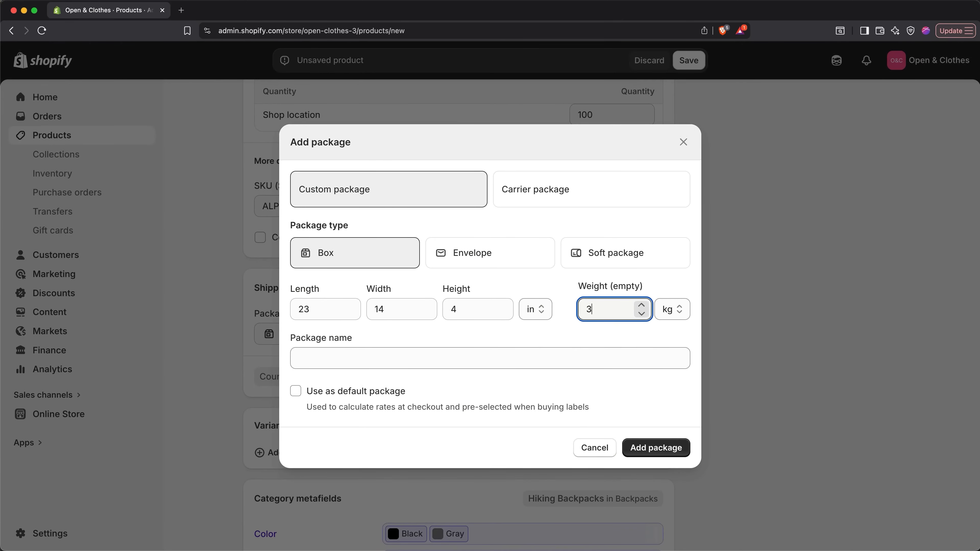
pyautogui.click(668, 313)
pyautogui.click(679, 344)
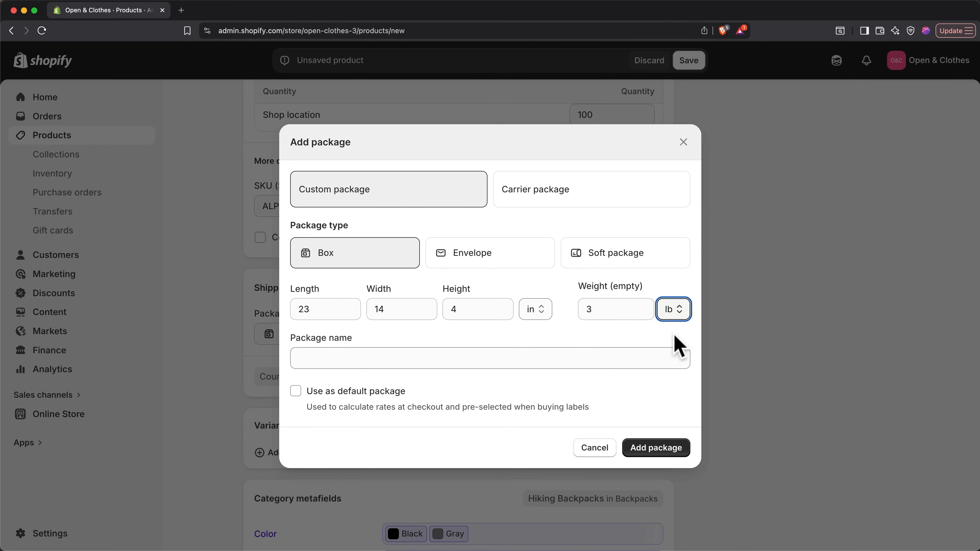
# Name the new package Backpack Box and add it as the product's shipping package.
pyautogui.click(585, 363)
pyautogui.write('Backpack Box')
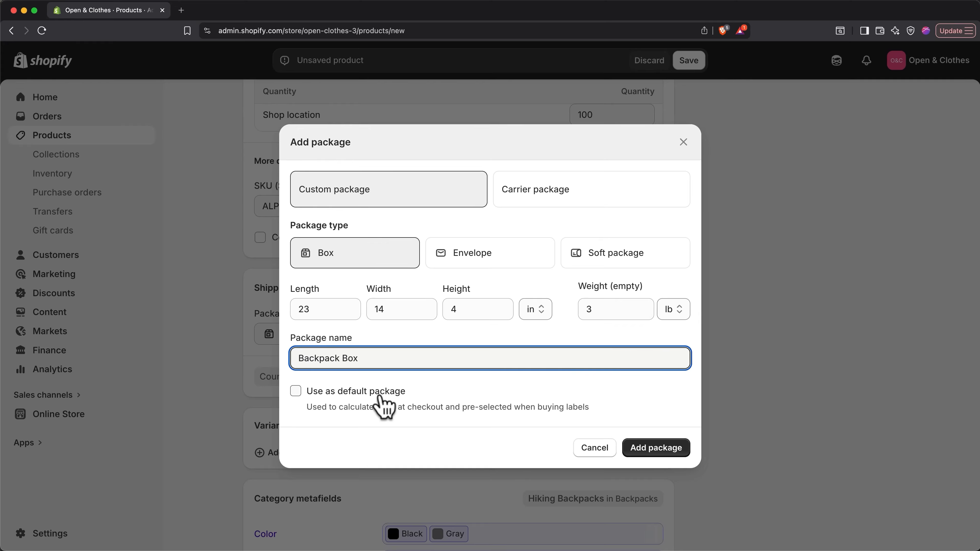
pyautogui.click(651, 456)
# Set the product type to Backpacks and add Open & Clothes as the vendor.
pyautogui.scroll(-5, 651, 455)
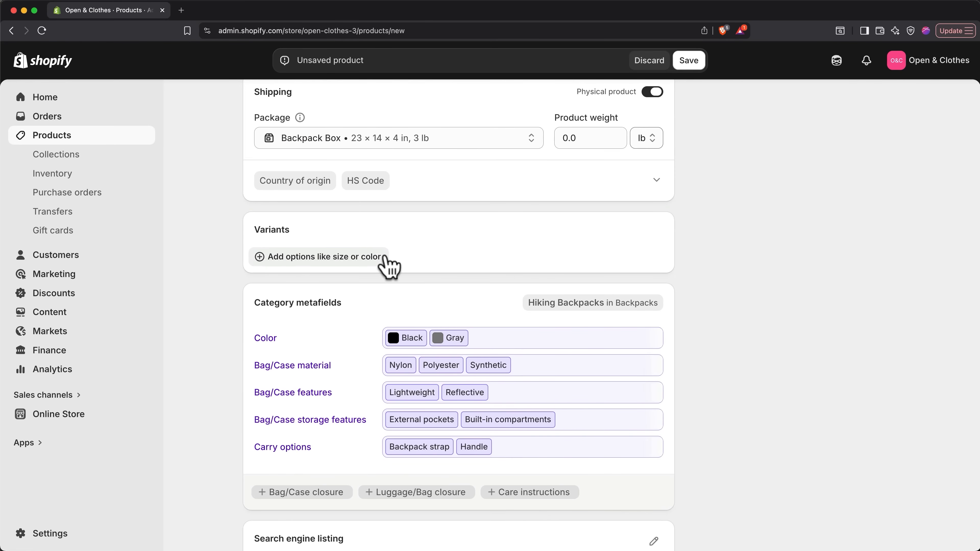
pyautogui.scroll(-5, 387, 267)
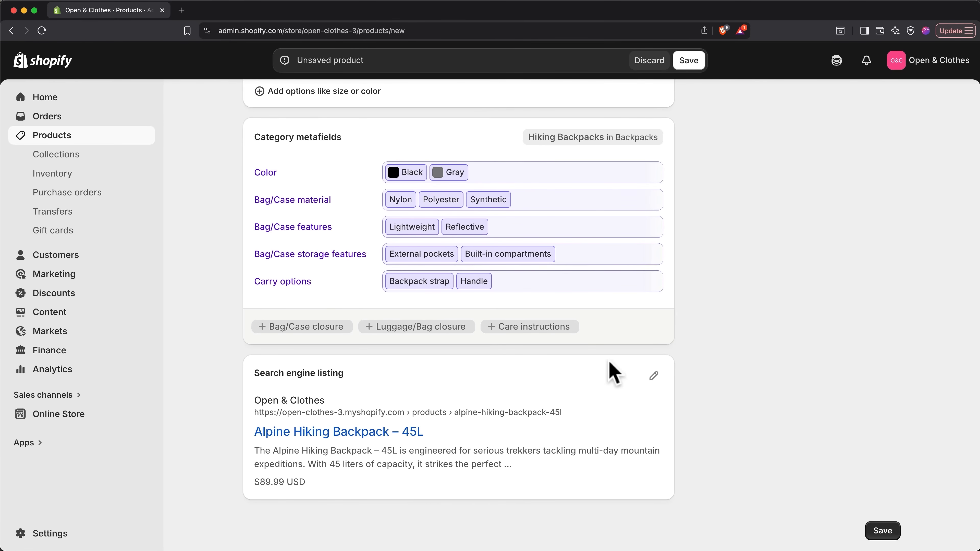
pyautogui.scroll(15, 618, 371)
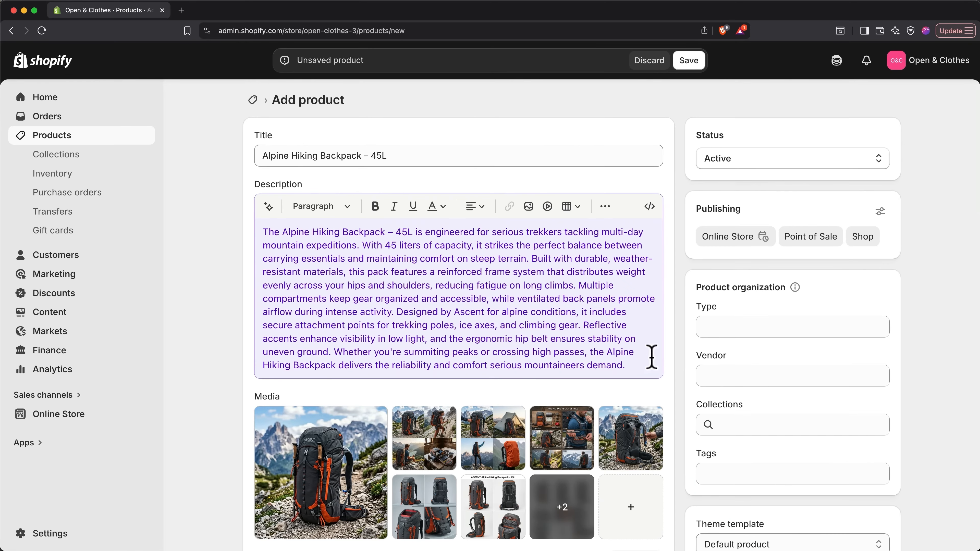
pyautogui.click(734, 328)
pyautogui.write('Backpacks')
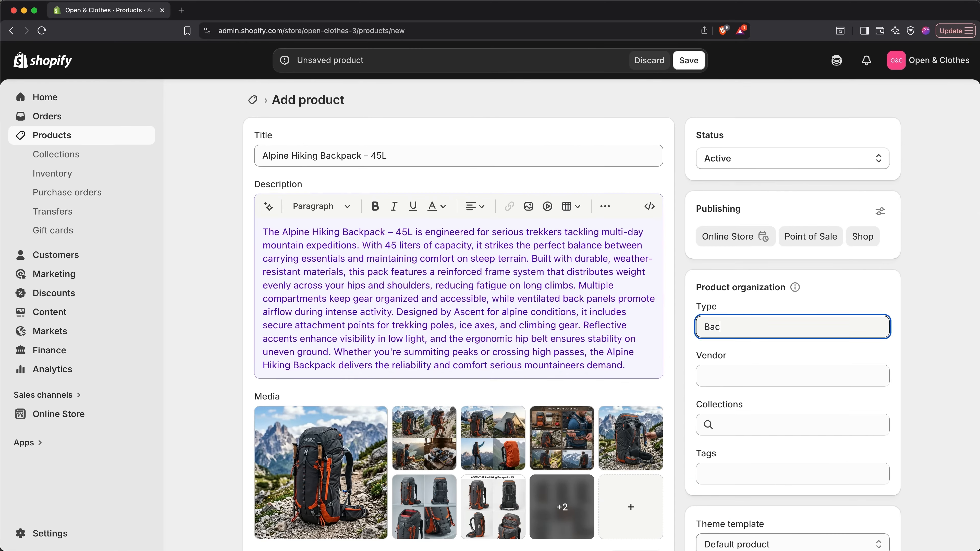
pyautogui.click(751, 376)
pyautogui.write('Open & Clothes')
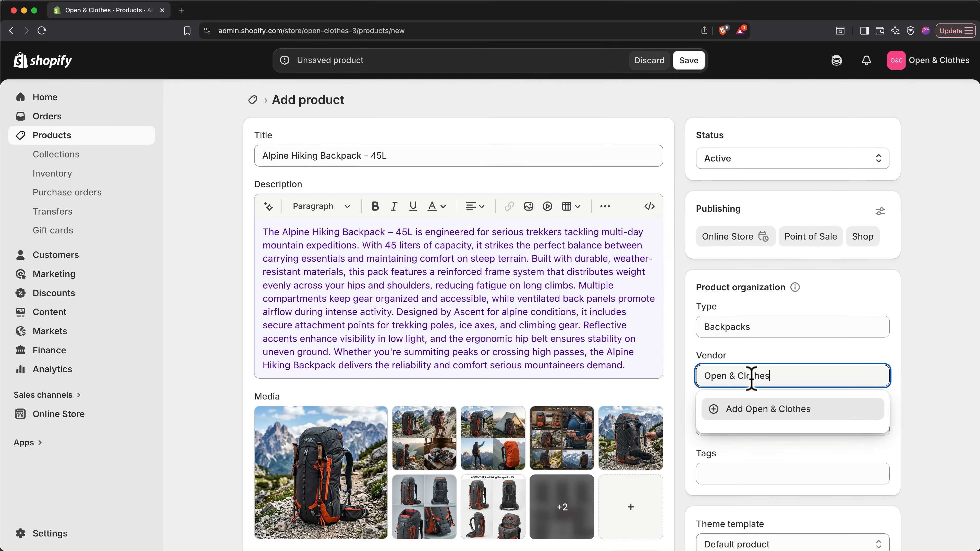
pyautogui.click(765, 412)
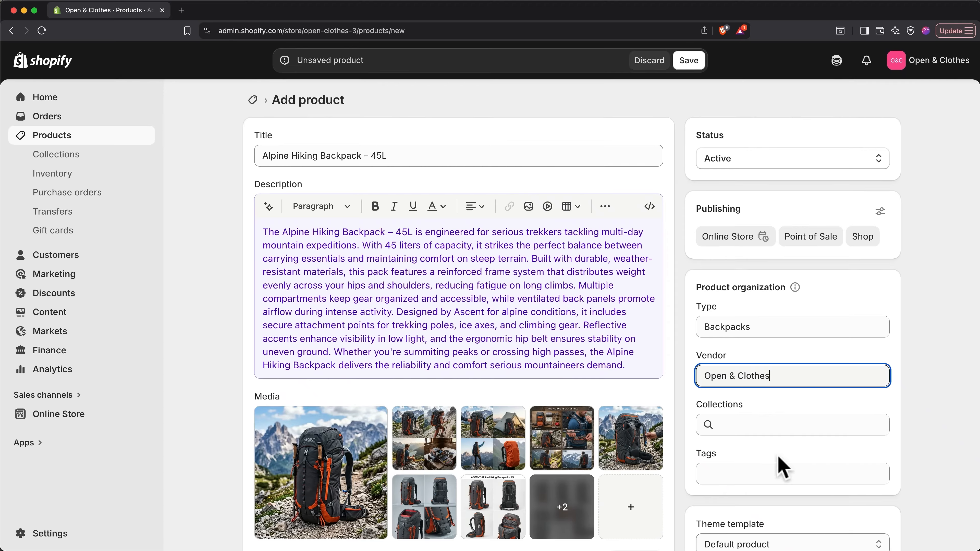
# Add the tags hiking, outdoor and backpack to the product.
pyautogui.click(766, 472)
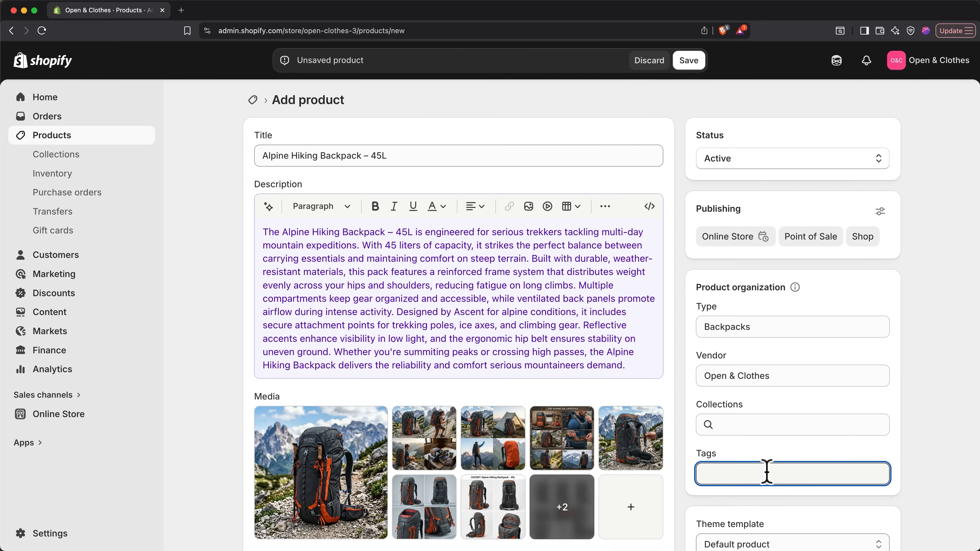
pyautogui.write('hiking')
pyautogui.press('Return')
pyautogui.write('outdoor')
pyautogui.press('Return')
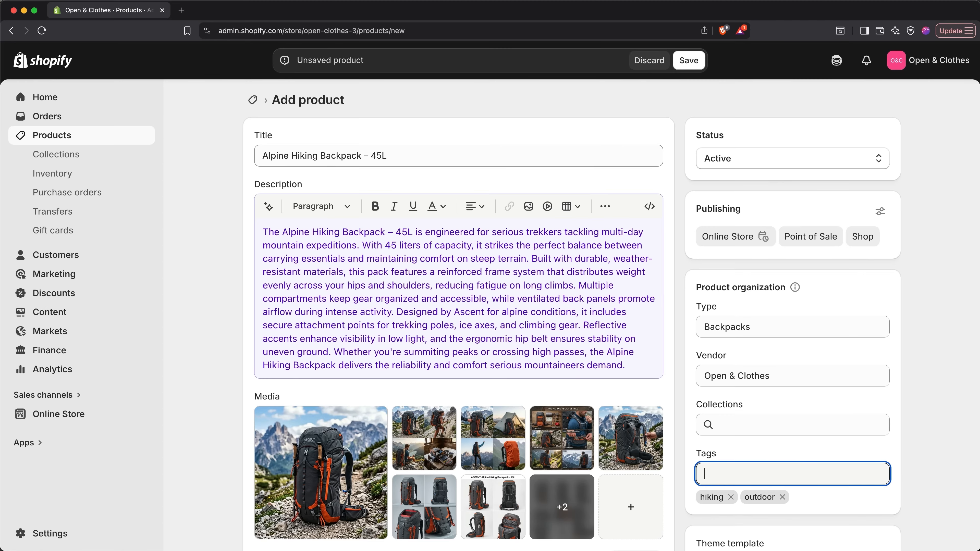
pyautogui.write('backpack')
pyautogui.press('Return')
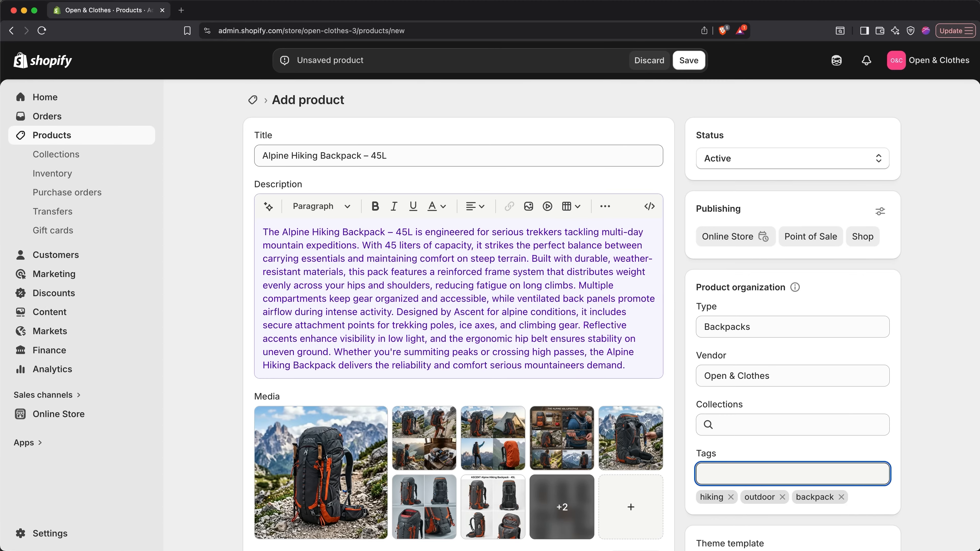
# Save the backpack product with the status Active and start adding another product from the product list.
pyautogui.click(841, 167)
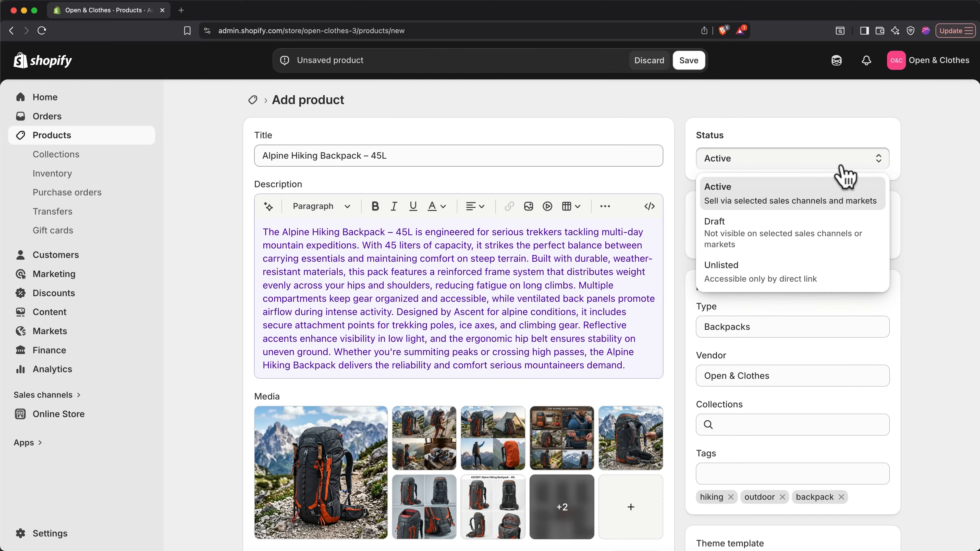
pyautogui.click(843, 166)
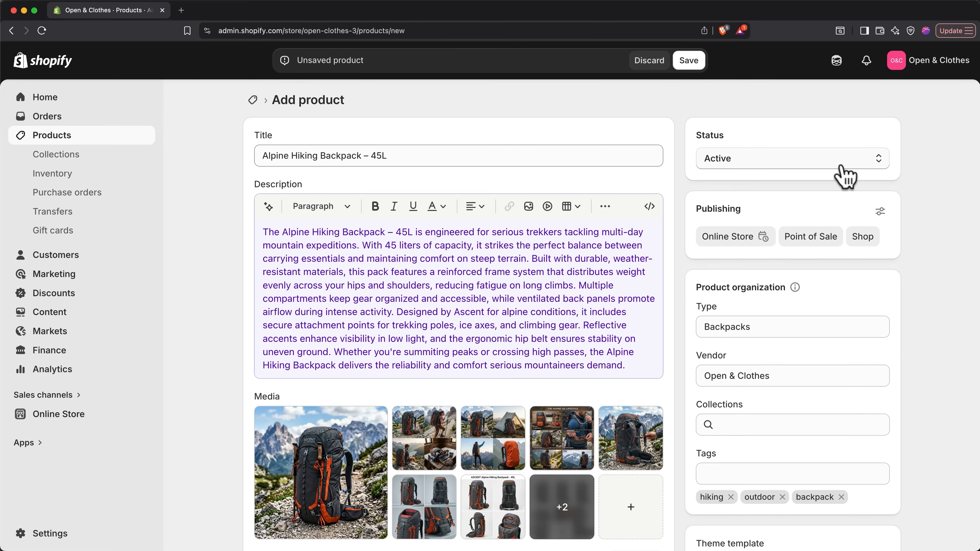
pyautogui.click(689, 62)
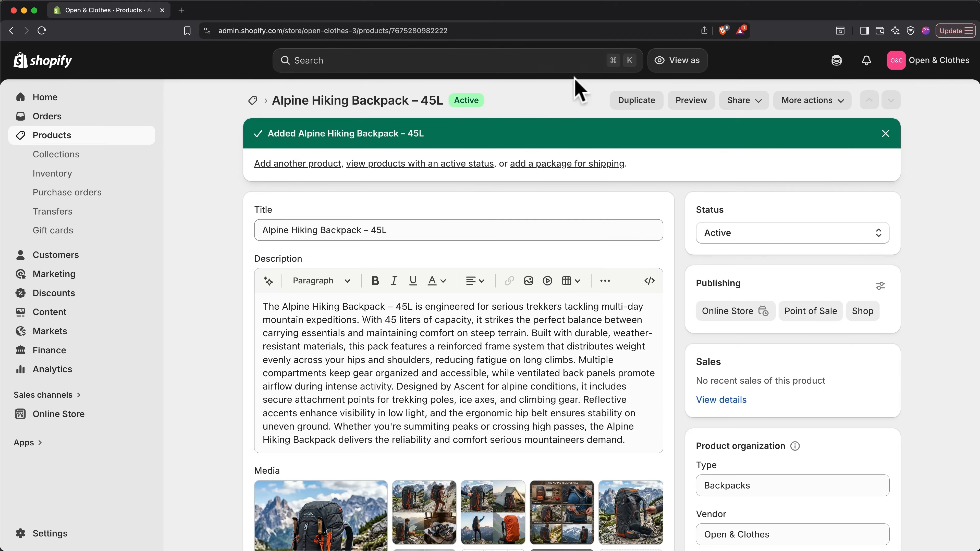
pyautogui.click(113, 143)
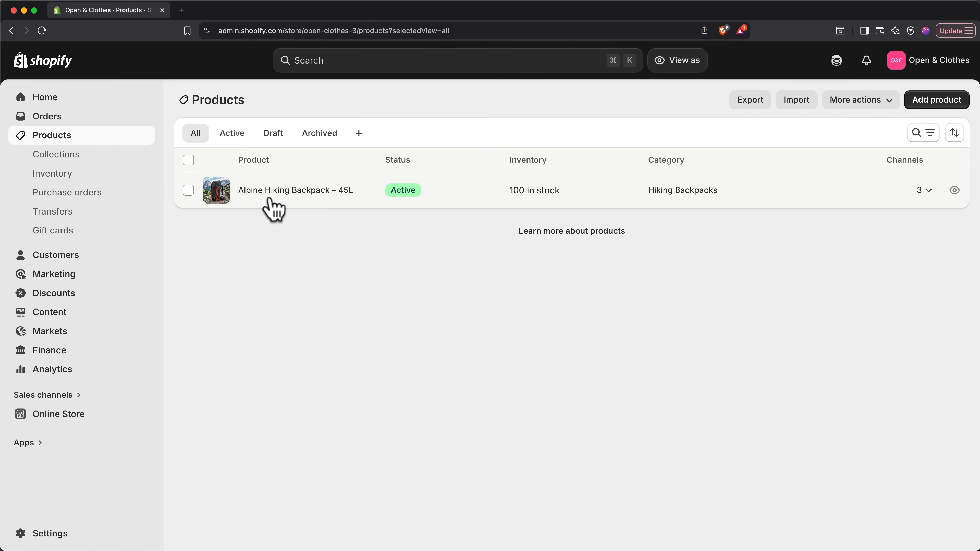
pyautogui.click(937, 101)
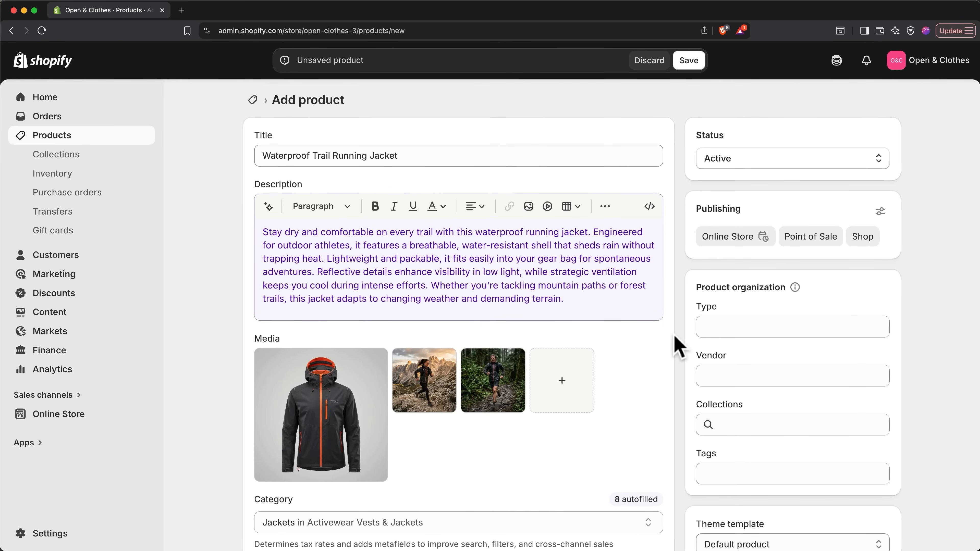
# Add Target gender as the jacket's variant option with the values Male and Female.
pyautogui.scroll(-20, 675, 337)
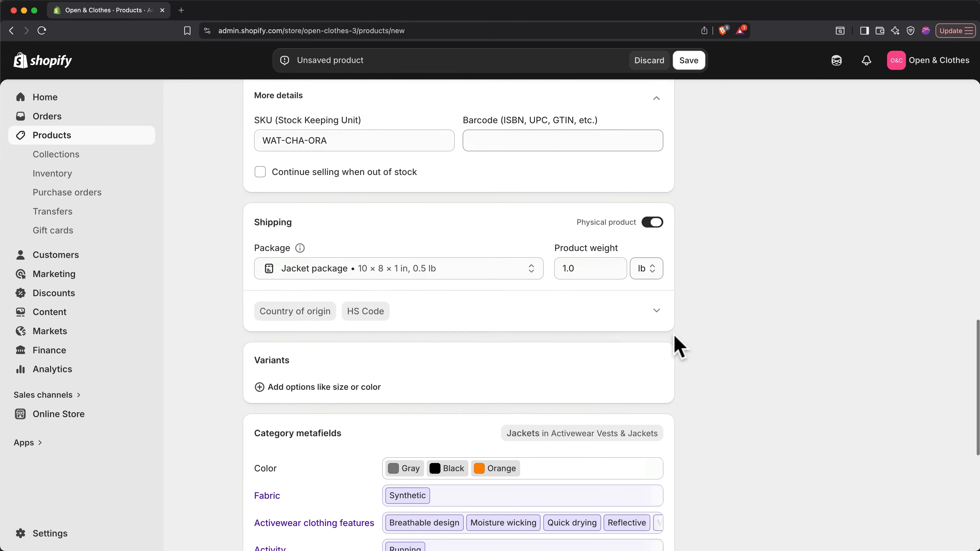
pyautogui.scroll(-3, 679, 347)
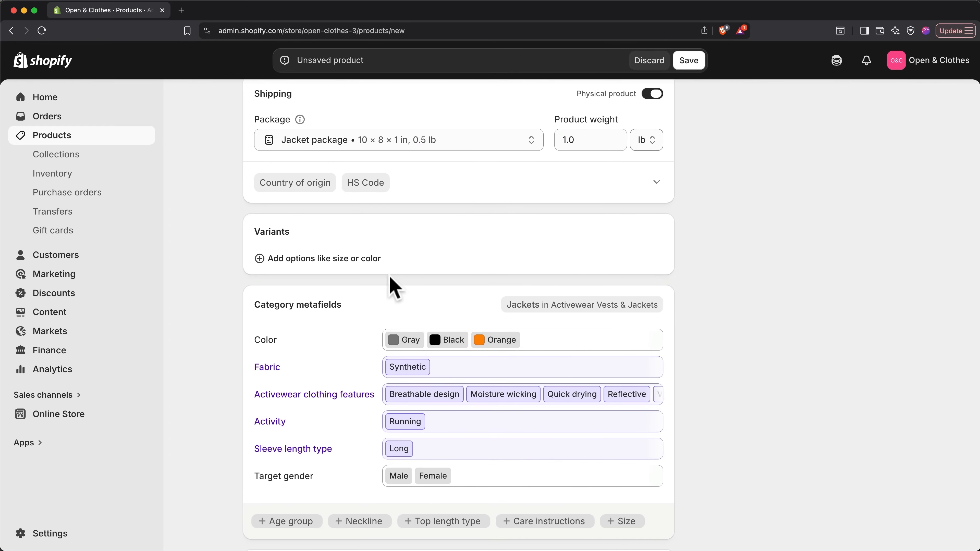
pyautogui.click(371, 275)
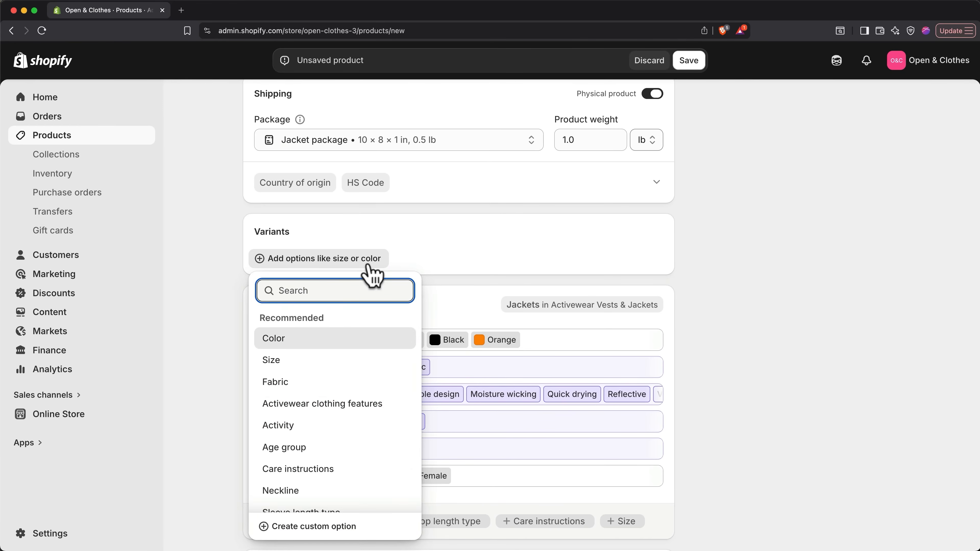
pyautogui.scroll(-3, 321, 372)
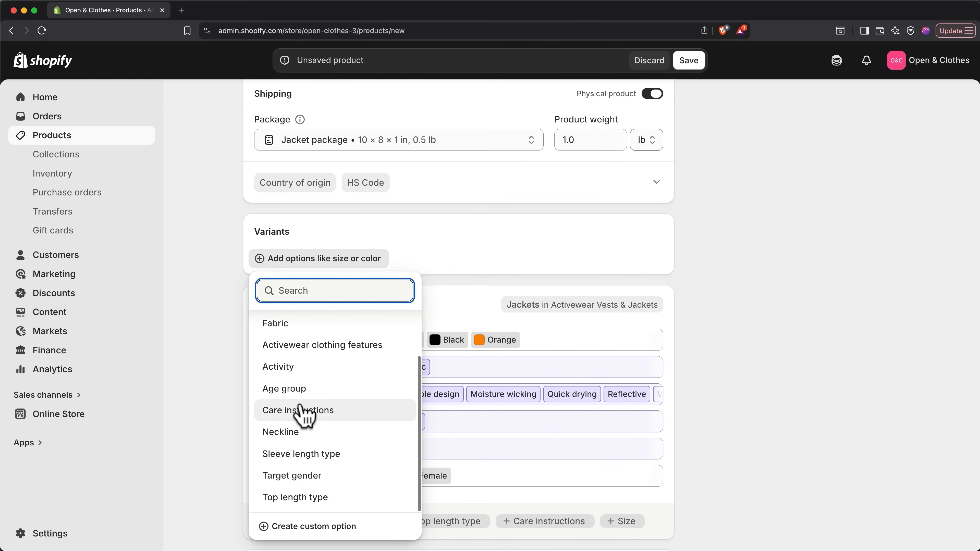
pyautogui.click(303, 479)
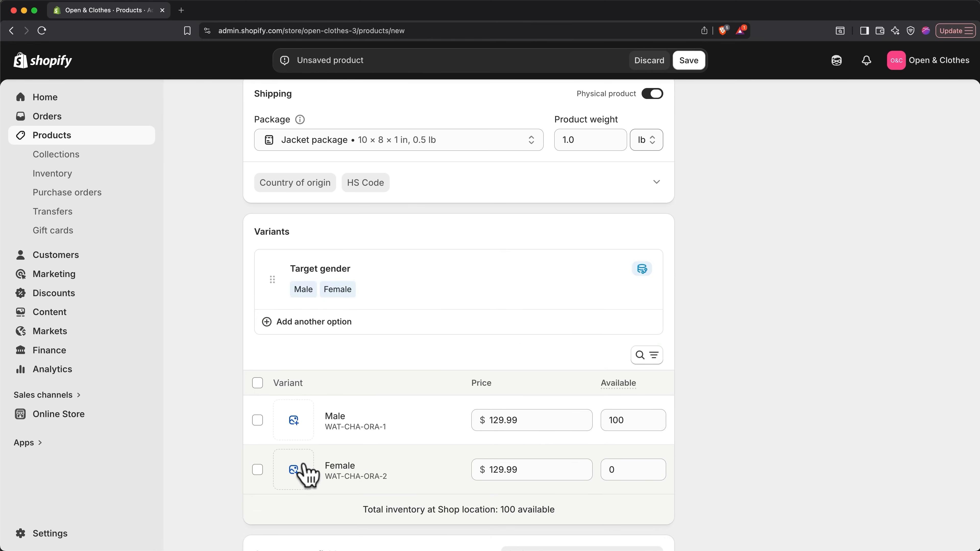
pyautogui.click(411, 294)
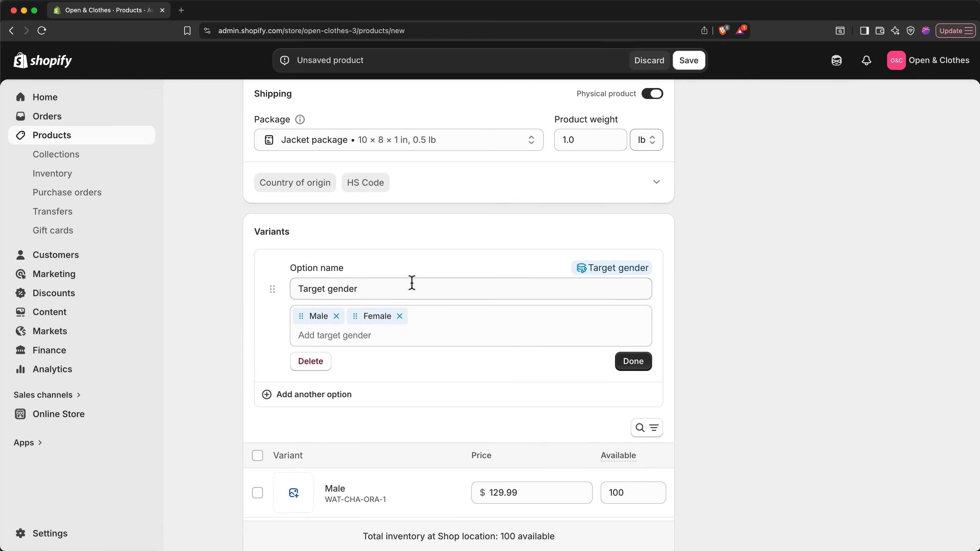
pyautogui.click(371, 336)
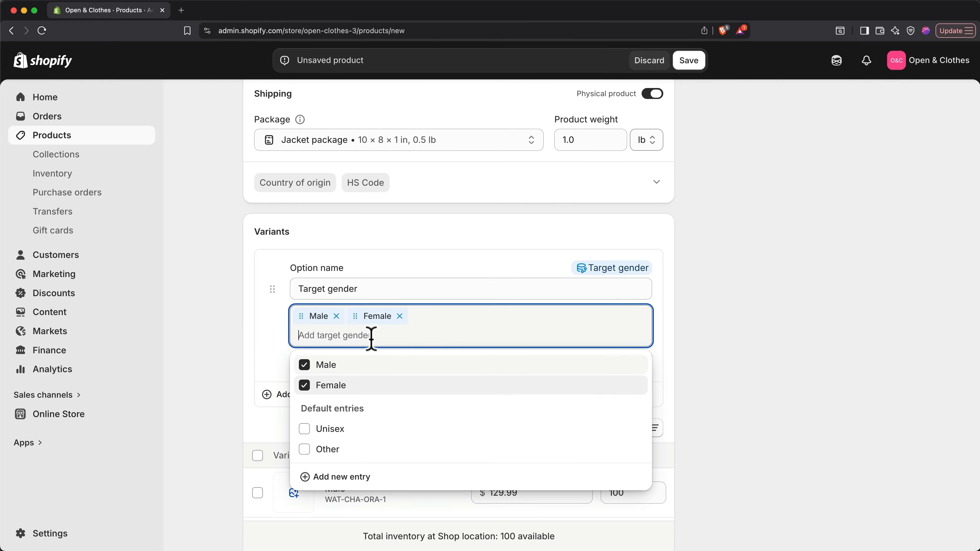
pyautogui.click(696, 351)
pyautogui.click(634, 362)
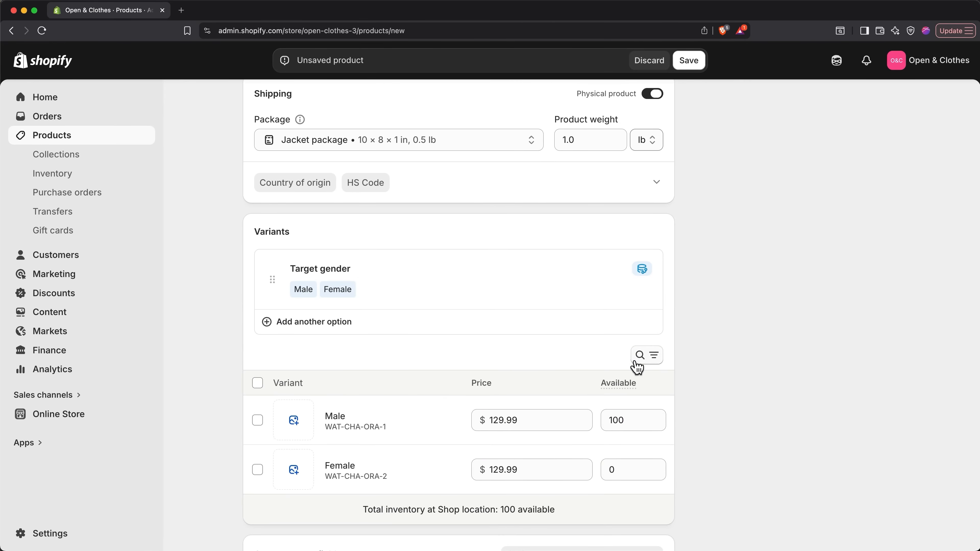
# Assign the JacketRunner2 image to the Male variant and JacketRunner1 to the Female variant.
pyautogui.scroll(-5, 432, 409)
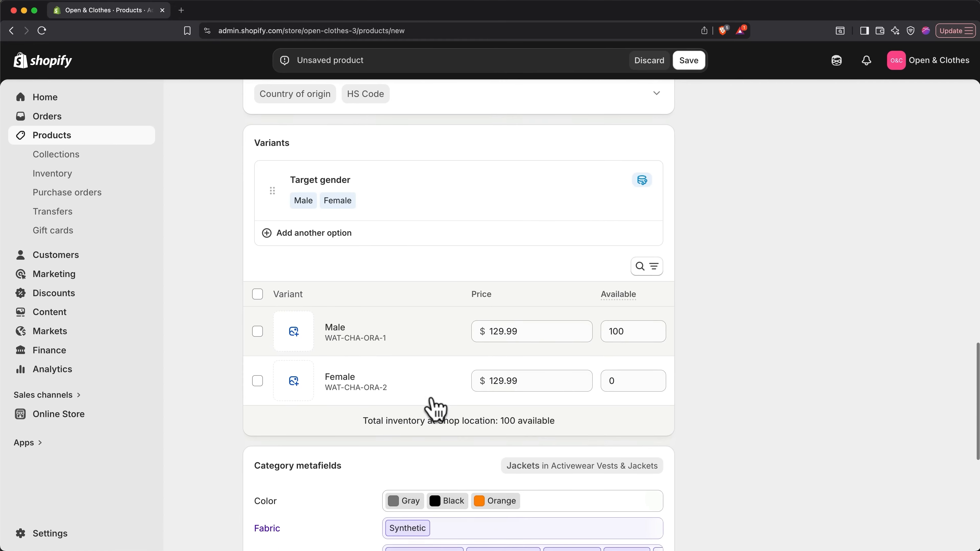
pyautogui.click(302, 330)
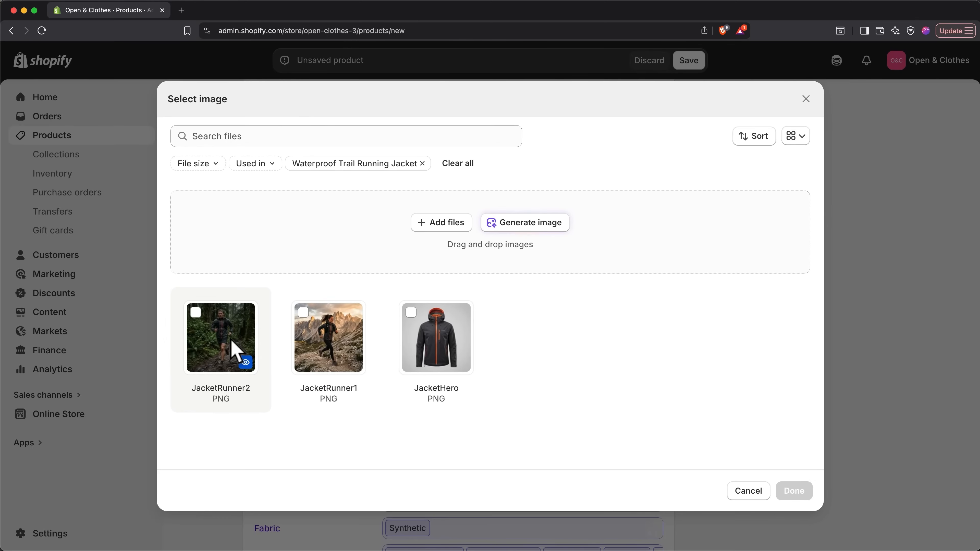
pyautogui.click(233, 343)
pyautogui.click(781, 496)
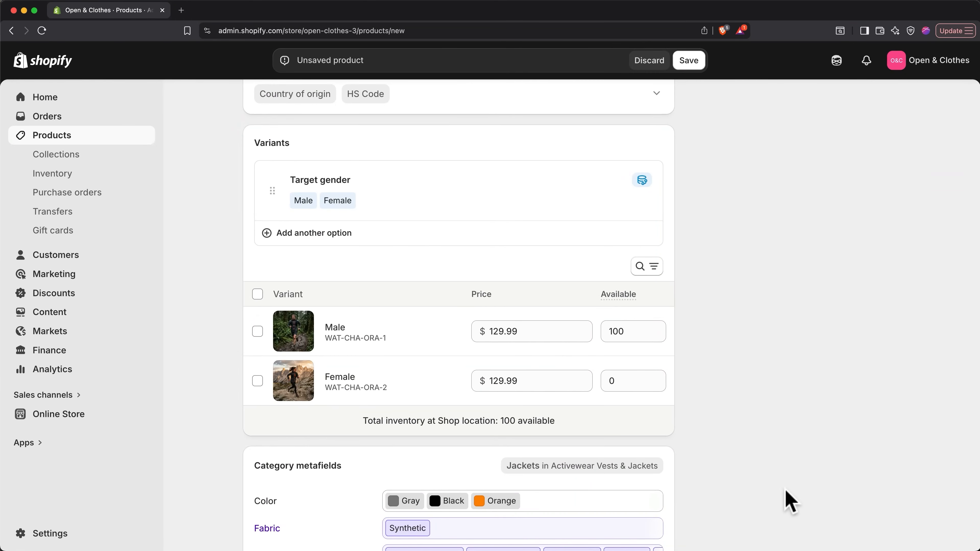
# Set the available inventory to 50 for both the Male and Female variants.
pyautogui.doubleClick(633, 331)
pyautogui.write('50')
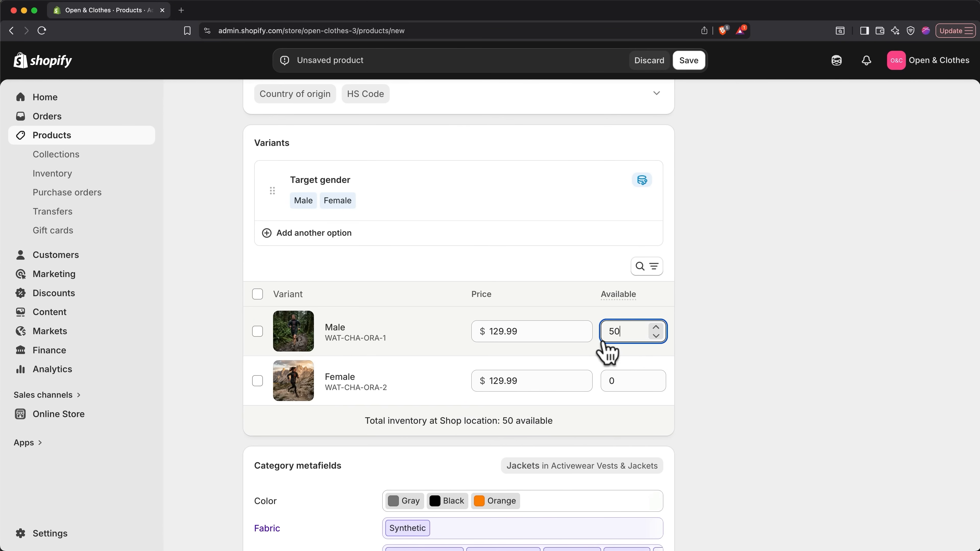
pyautogui.doubleClick(624, 378)
pyautogui.write('50')
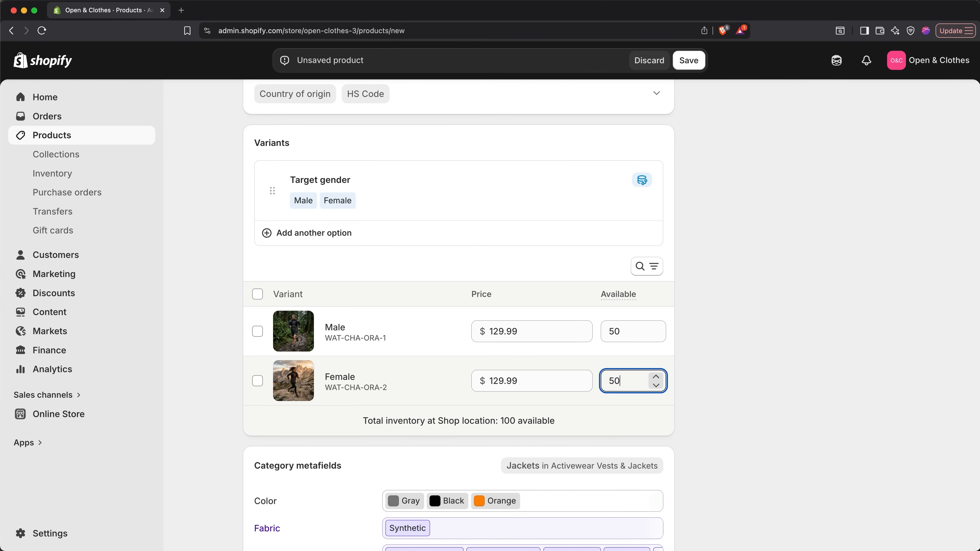